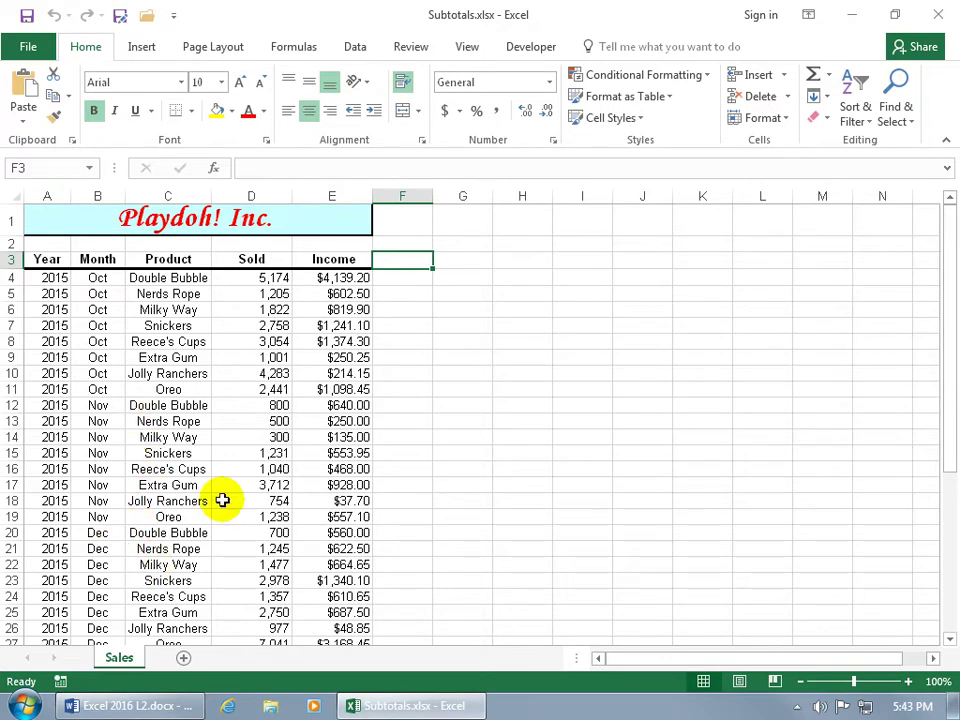
# Sort the sales rows alphabetically by product, then undo that sort.
pyautogui.click(182, 358)
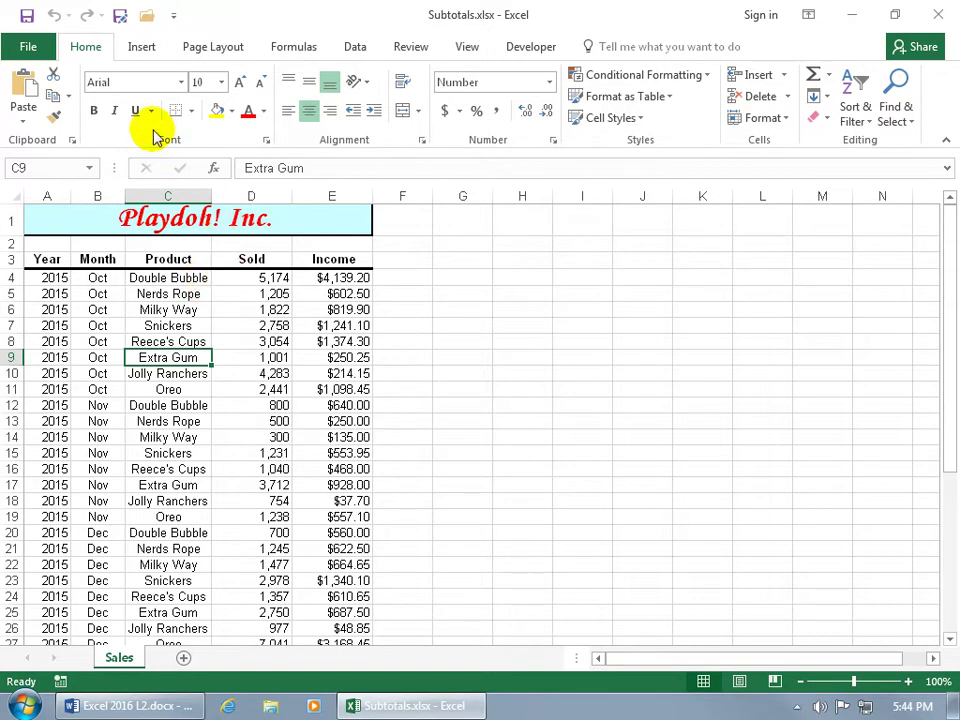
pyautogui.click(855, 110)
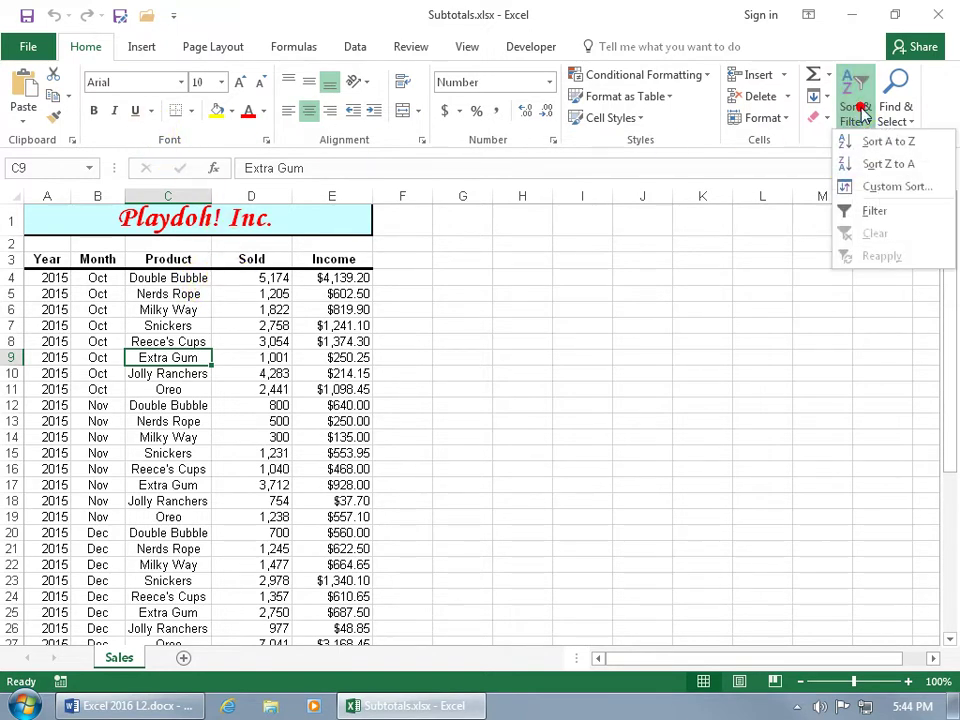
pyautogui.click(866, 145)
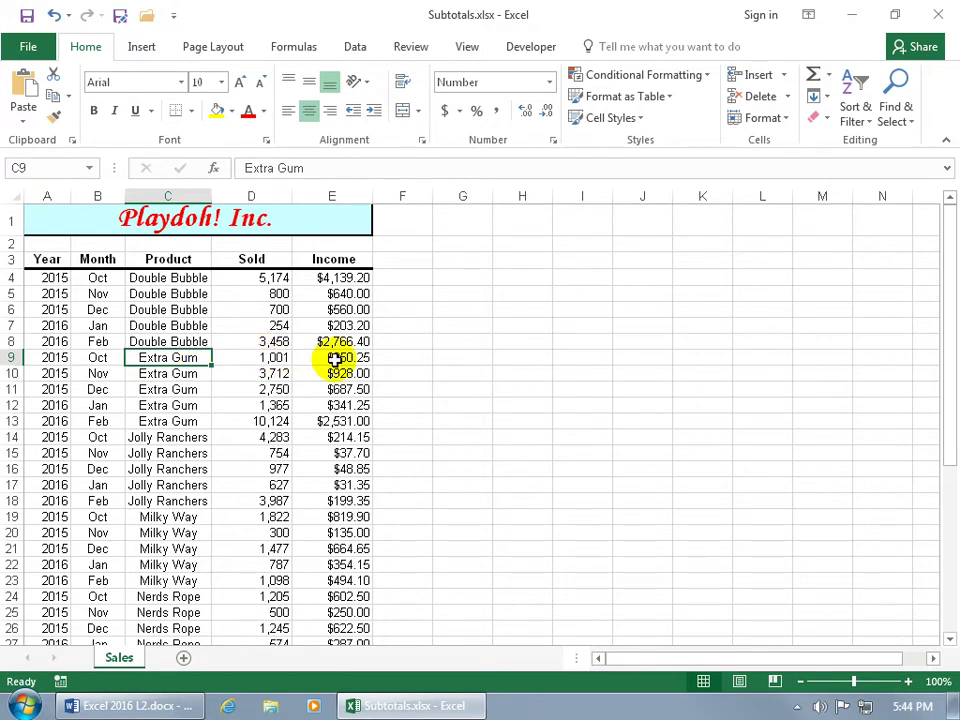
pyautogui.click(53, 15)
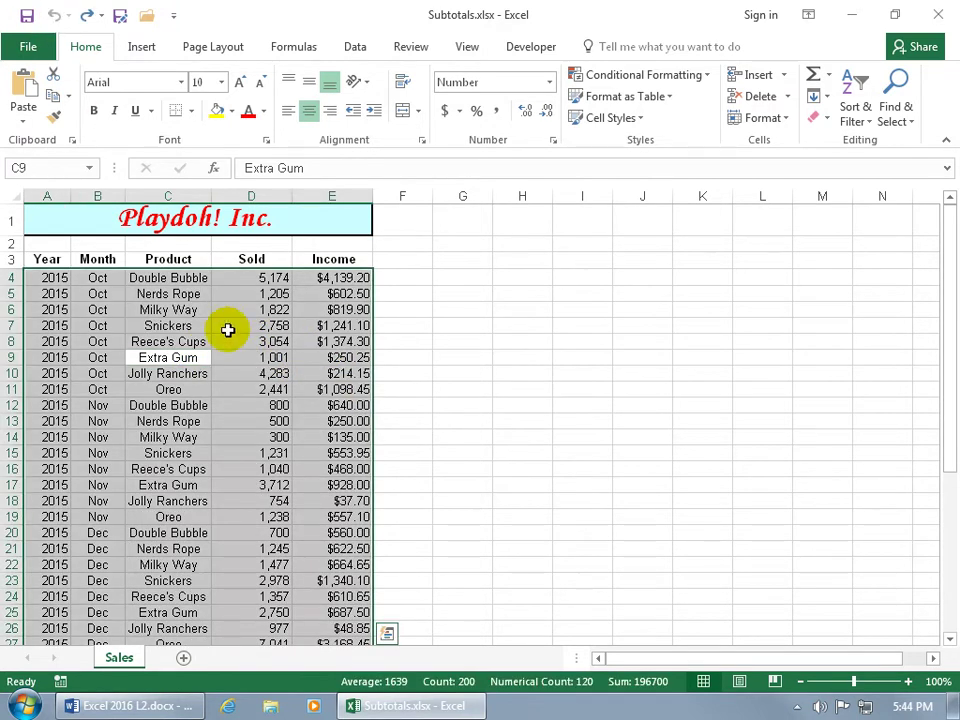
# With a cell in the sales list selected, bring up Subtotal from the Data tab.
pyautogui.click(180, 325)
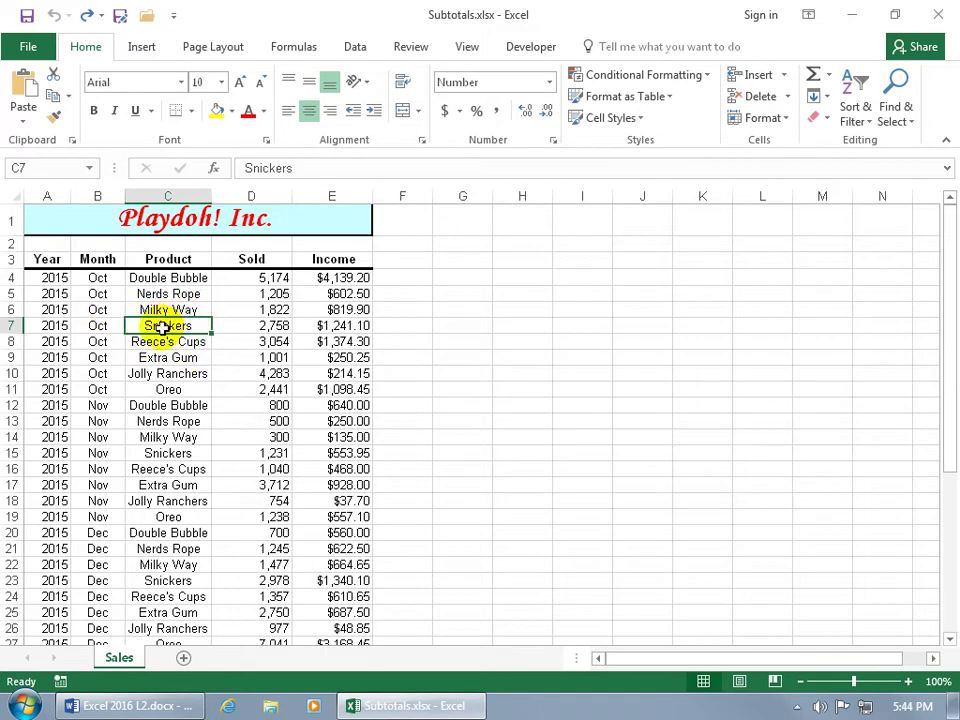
pyautogui.click(356, 46)
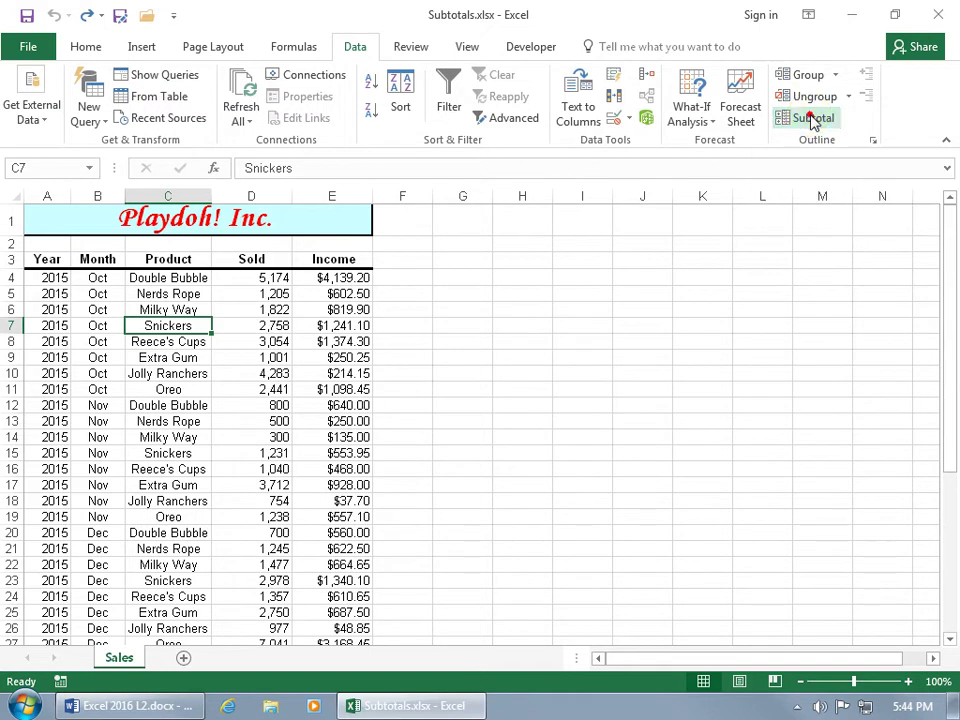
pyautogui.click(813, 120)
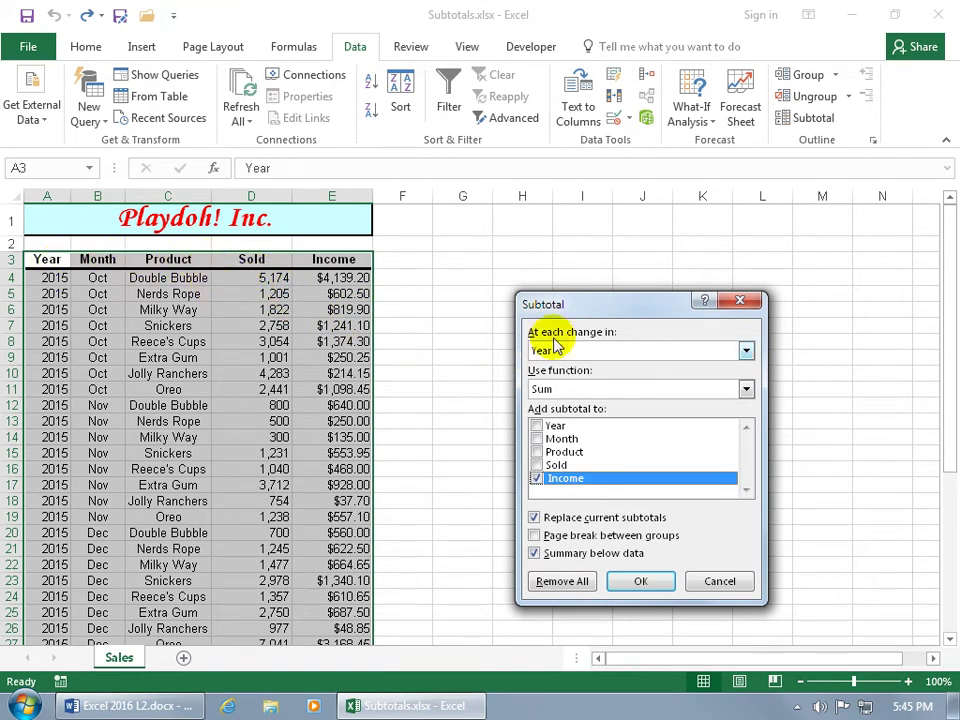
# Move the Subtotal dialog aside and expand the 'At each change in' column list.
pyautogui.moveTo(557, 318); pyautogui.dragTo(487, 274)
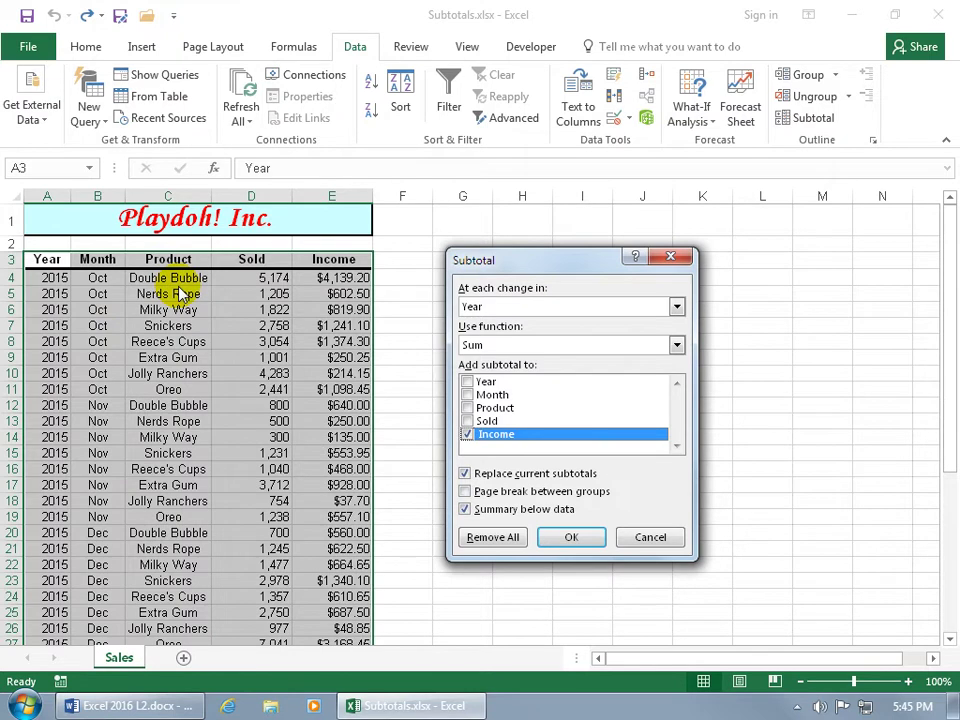
pyautogui.click(677, 306)
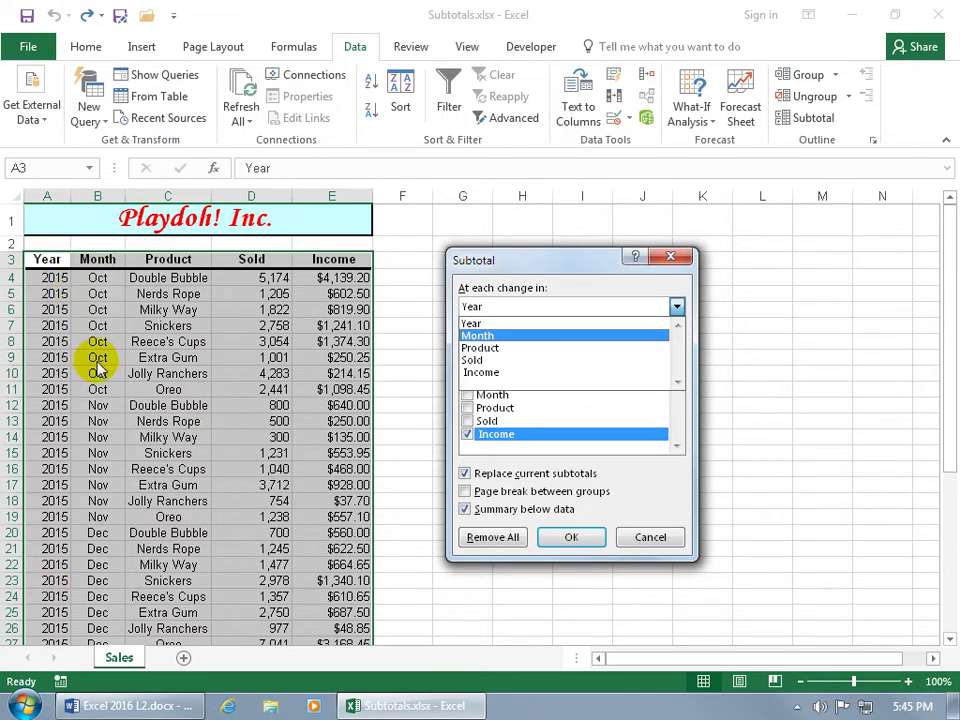
# Group subtotals by Month with the Sum function, adding Sold alongside Income.
pyautogui.click(489, 336)
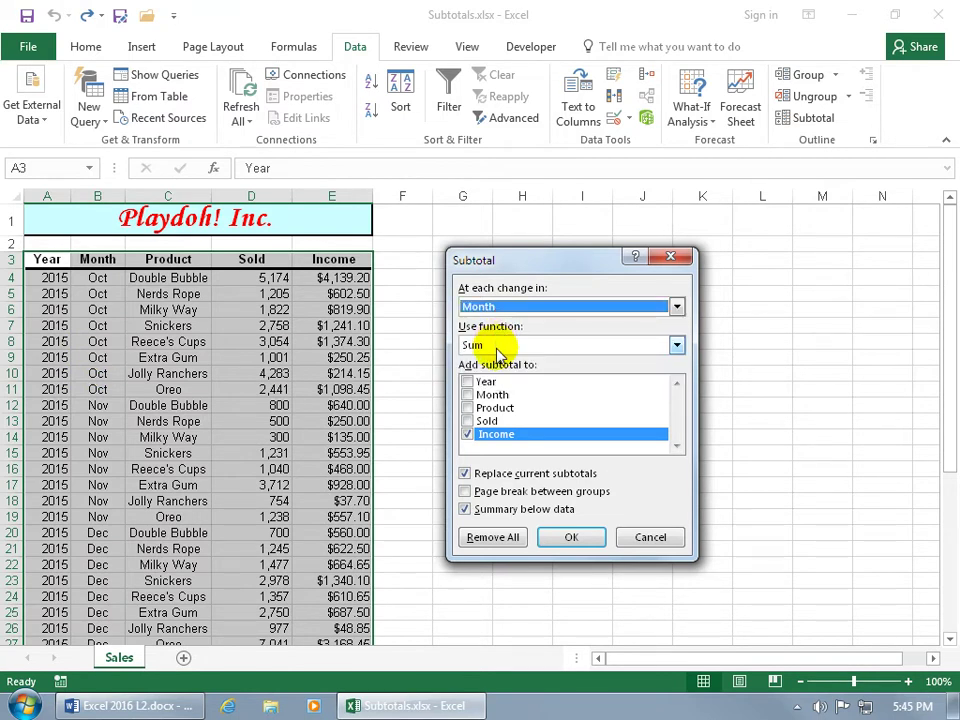
pyautogui.click(676, 345)
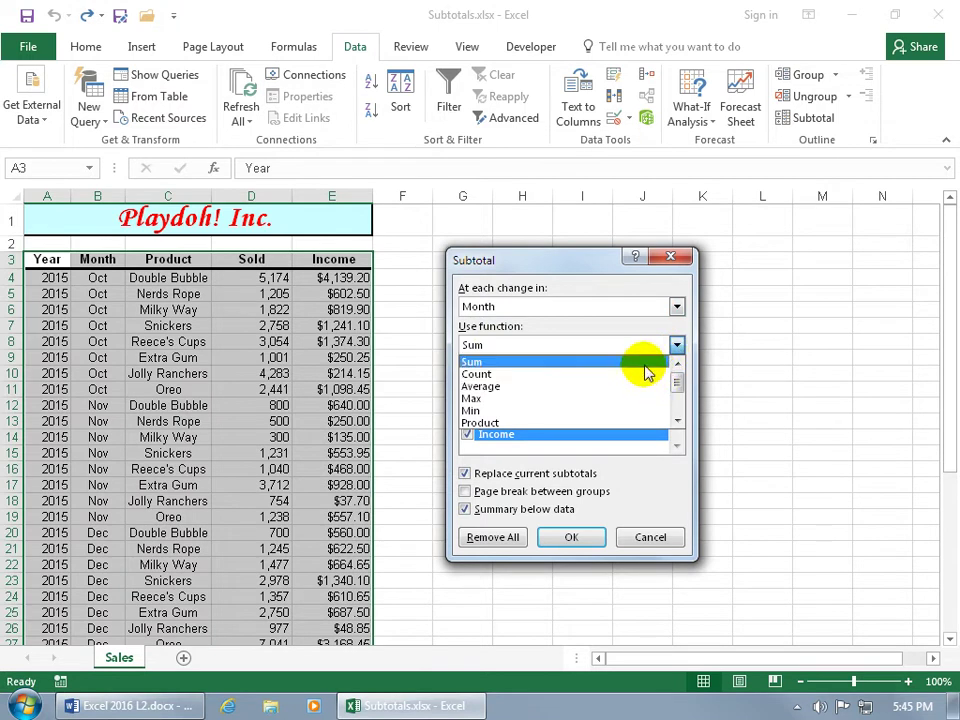
pyautogui.click(643, 363)
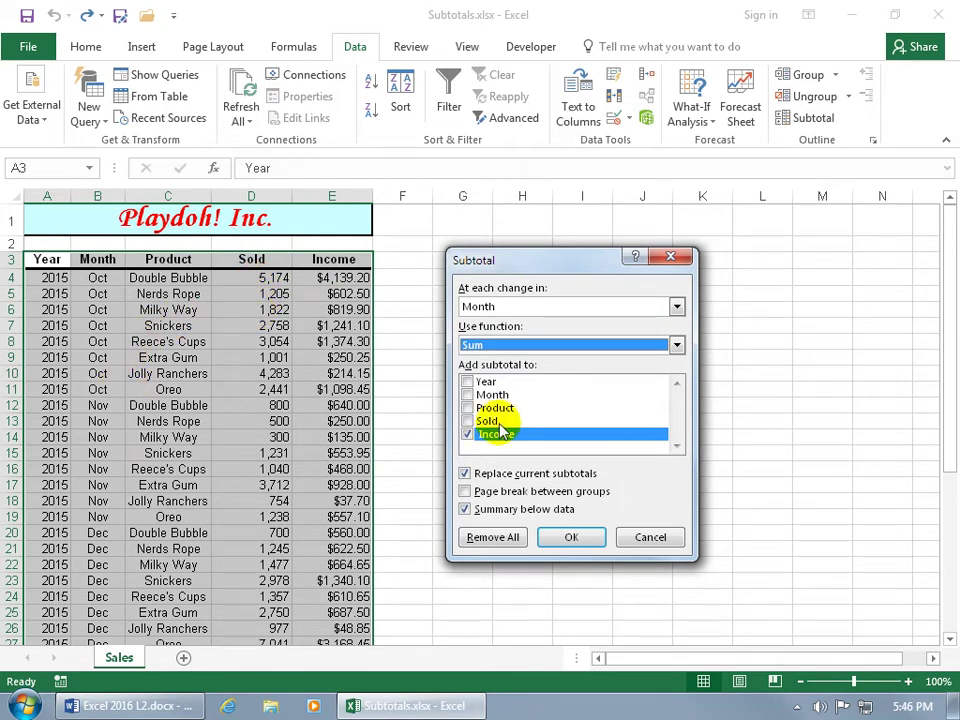
pyautogui.click(467, 421)
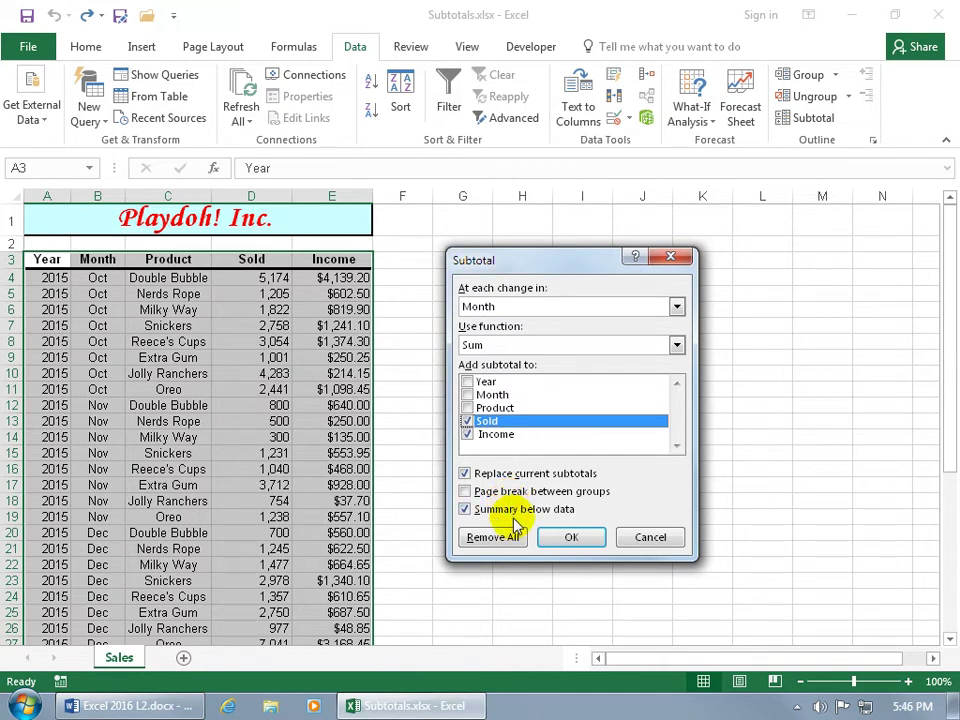
pyautogui.click(572, 537)
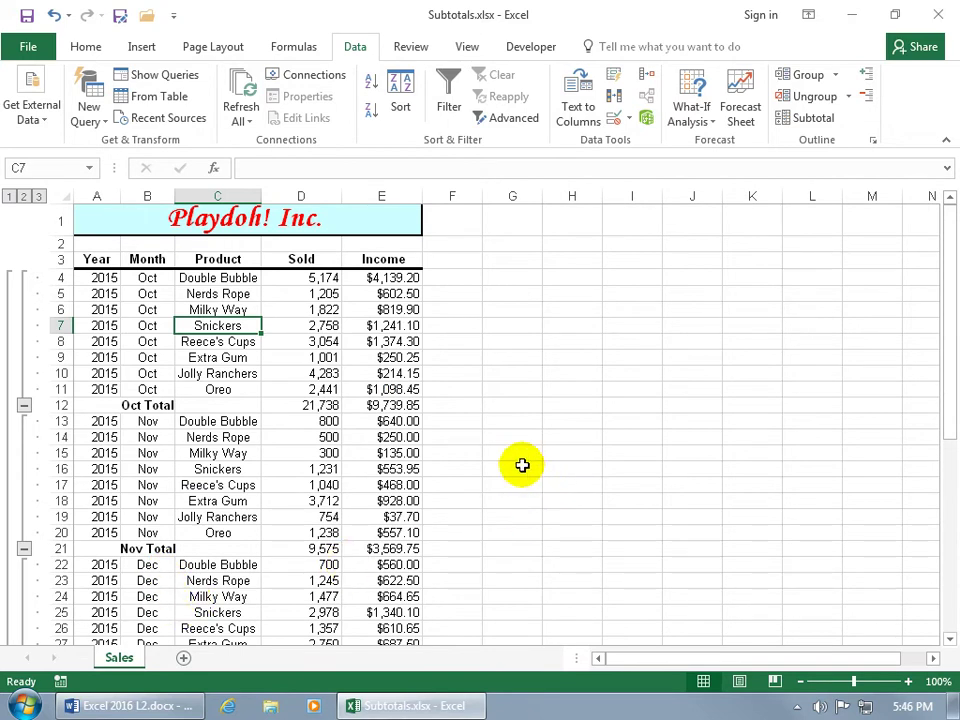
pyautogui.click(9, 196)
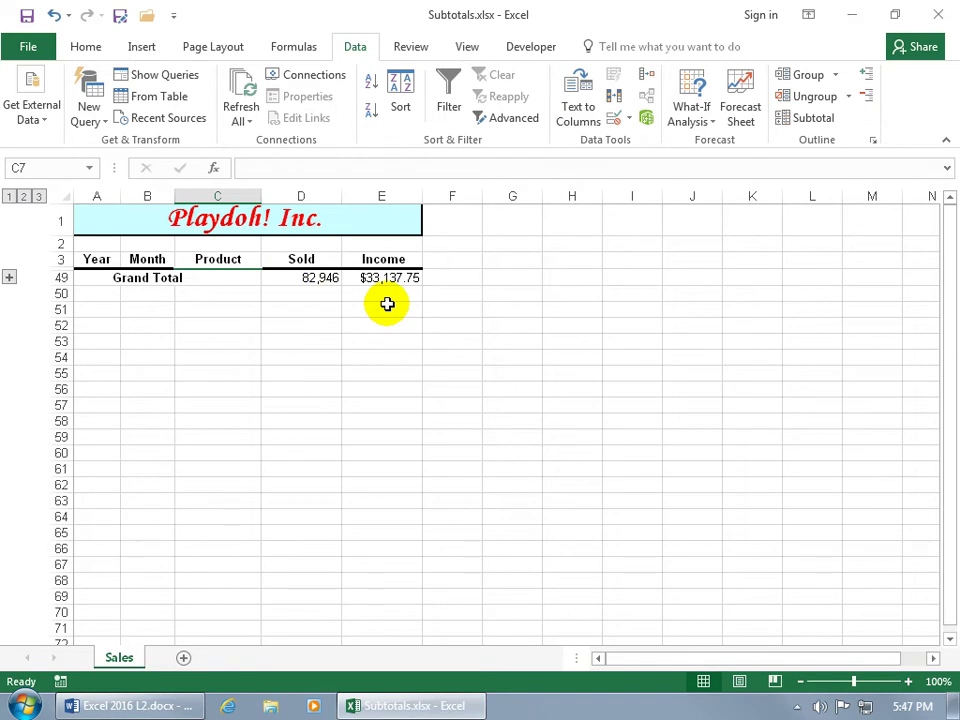
pyautogui.click(23, 196)
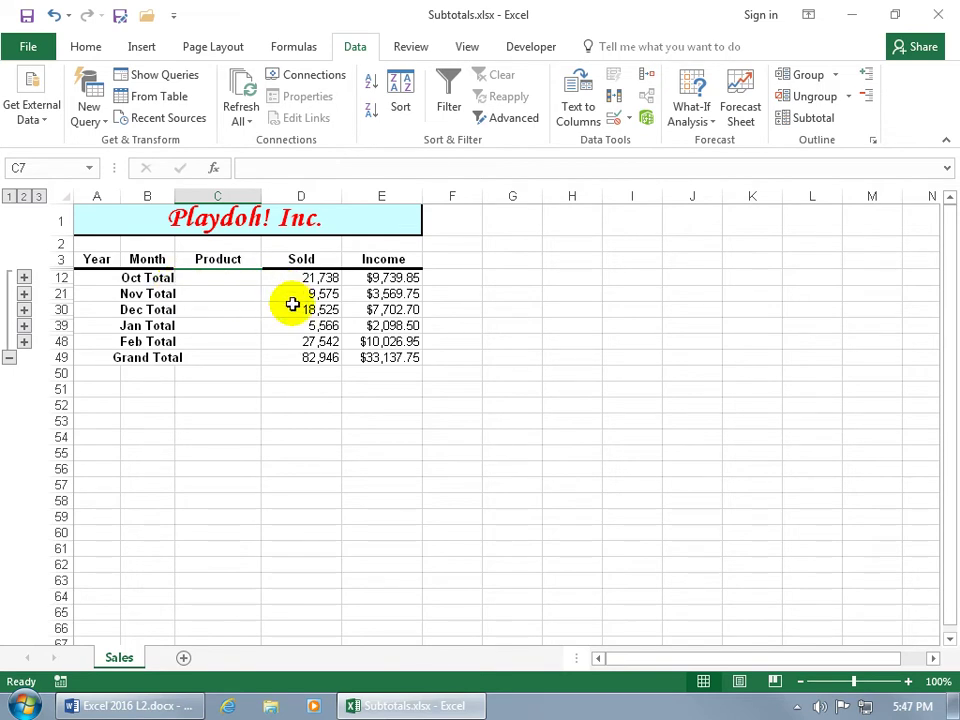
pyautogui.click(39, 196)
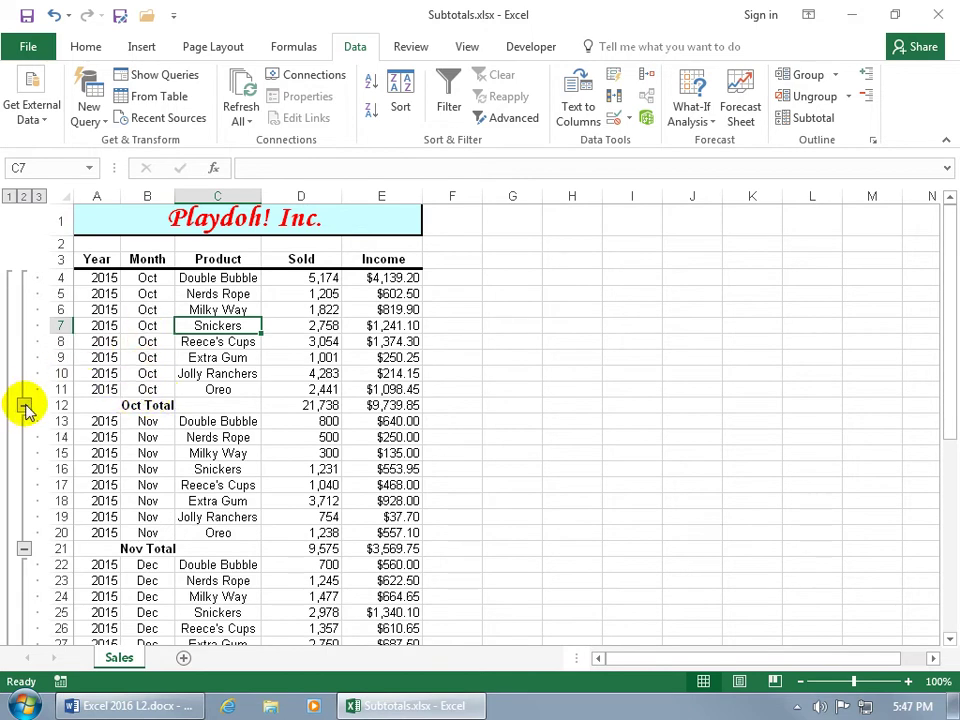
pyautogui.click(24, 406)
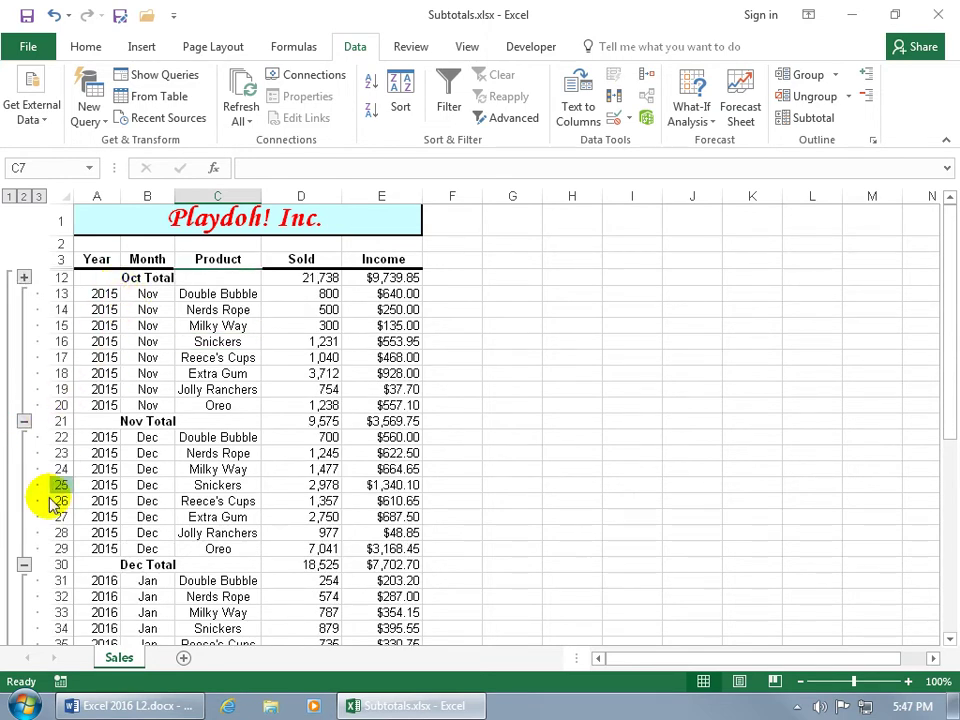
pyautogui.click(24, 564)
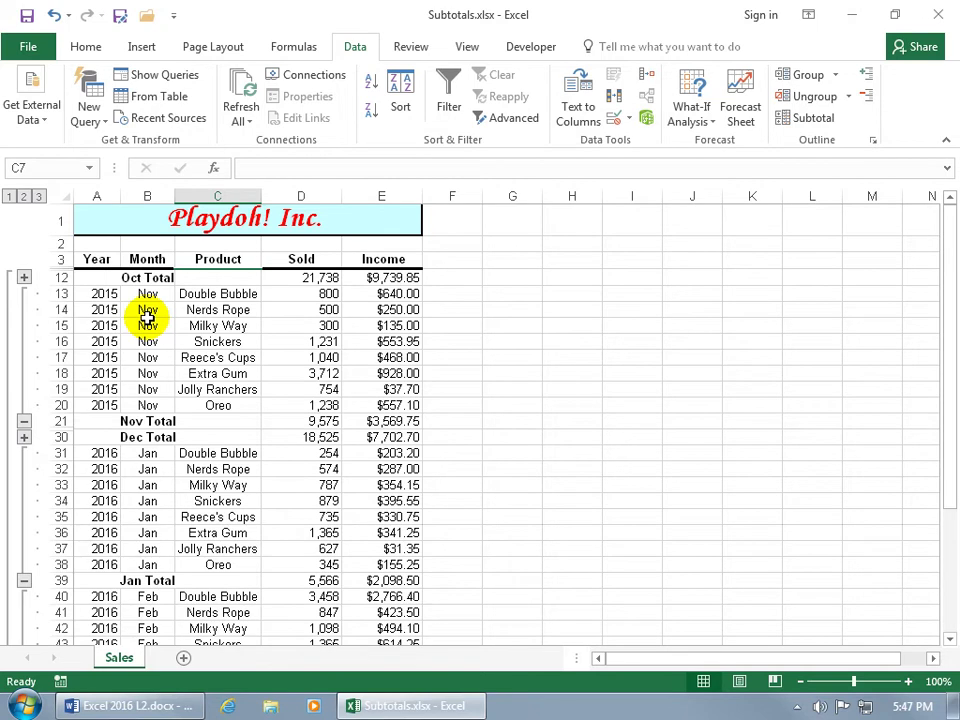
pyautogui.click(24, 278)
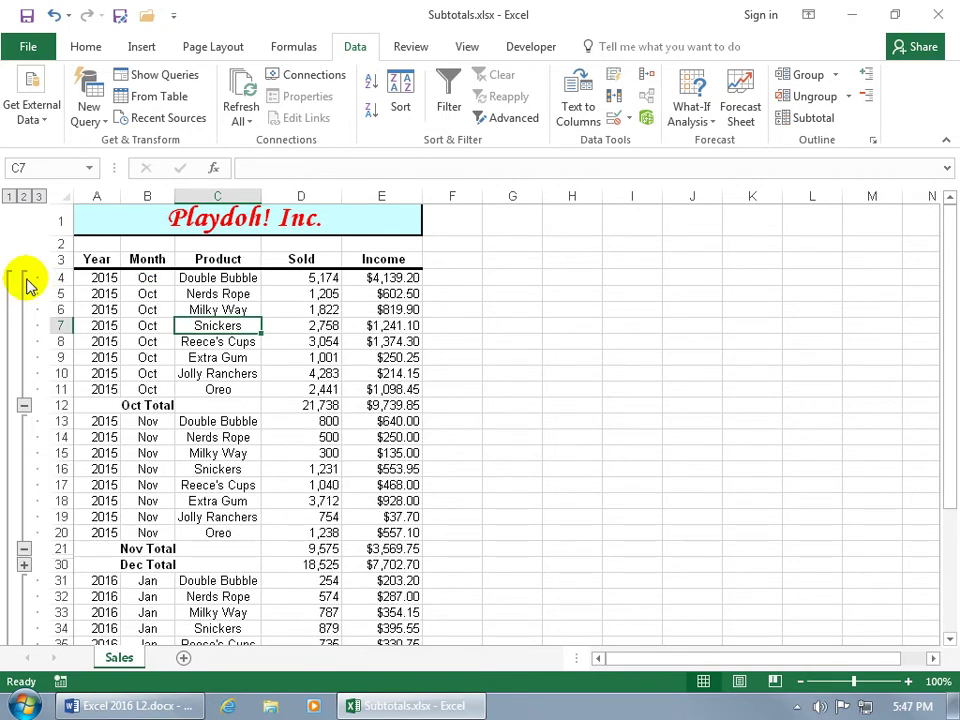
pyautogui.click(38, 196)
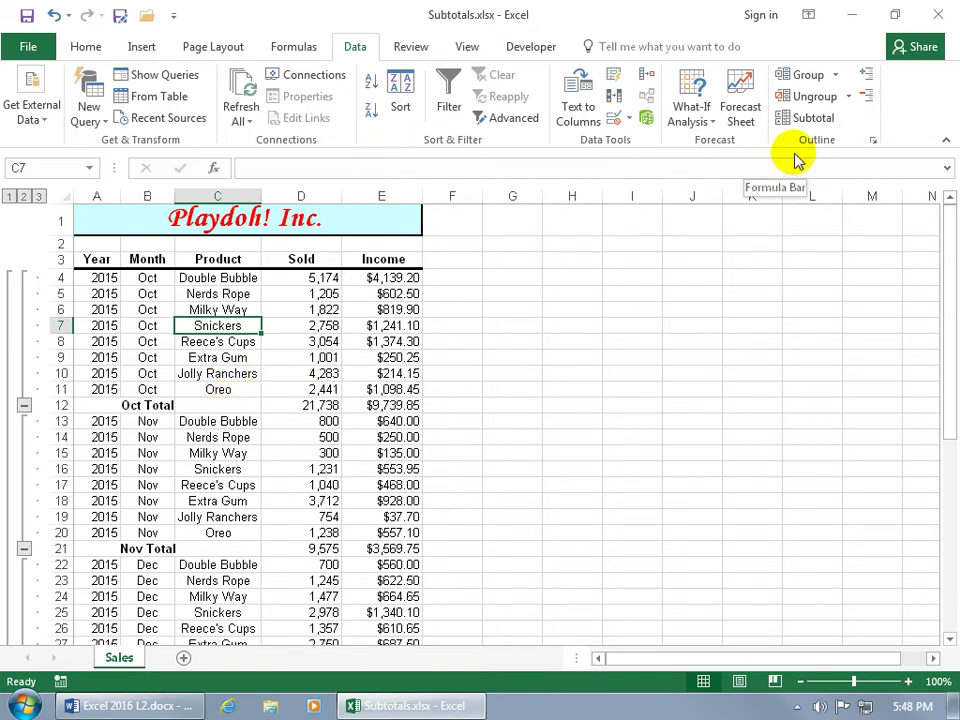
# Use Remove All in the Subtotal dialog to clear the Month subtotals and outline.
pyautogui.click(812, 118)
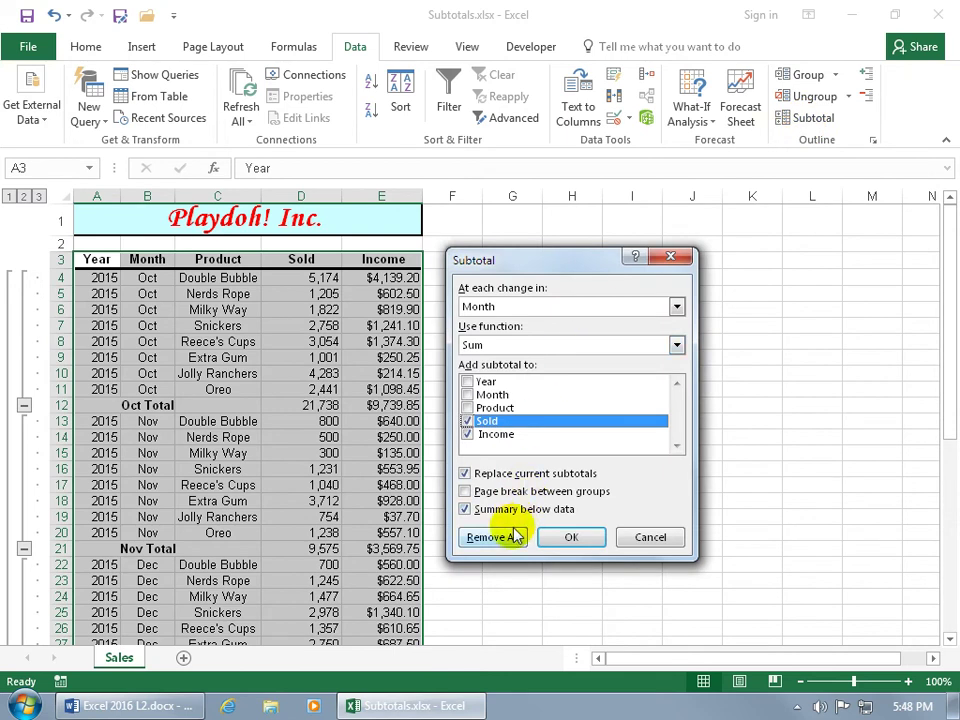
pyautogui.click(490, 537)
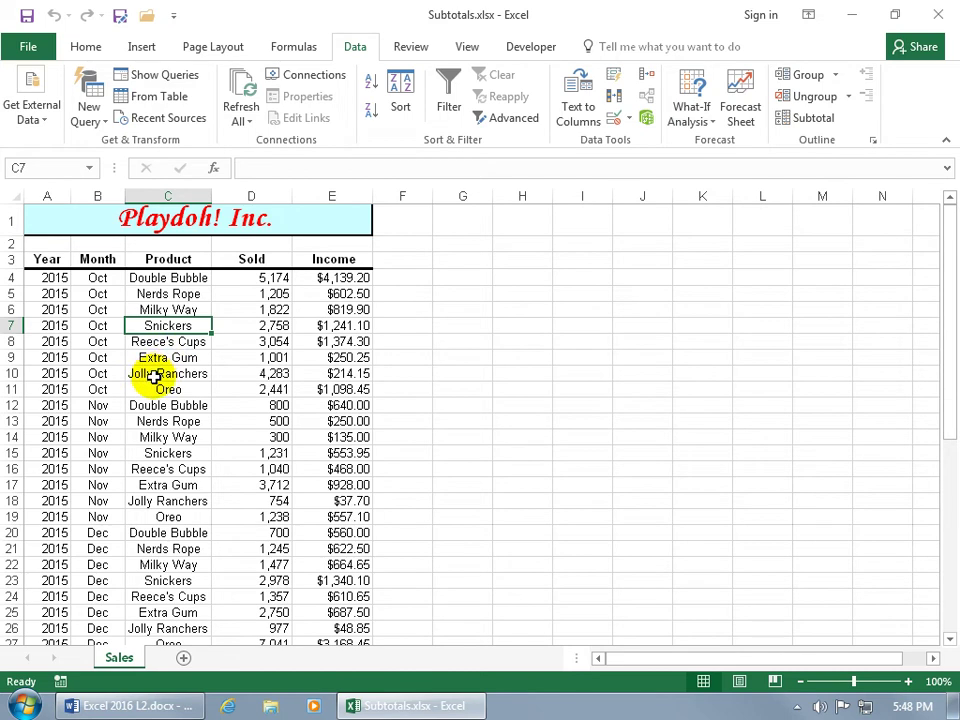
pyautogui.click(140, 46)
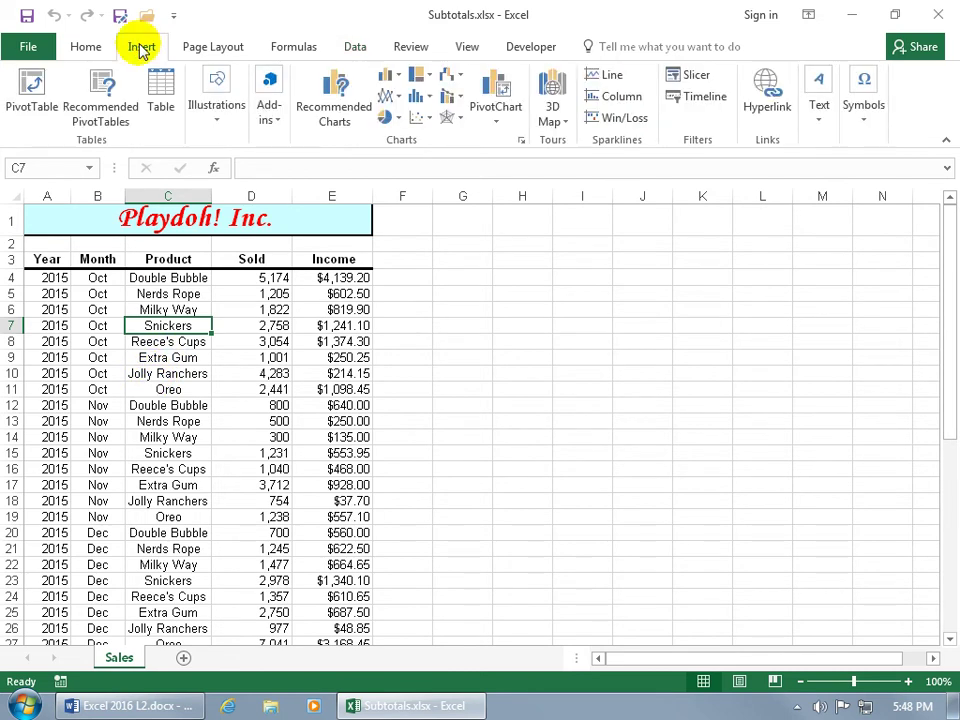
pyautogui.click(158, 99)
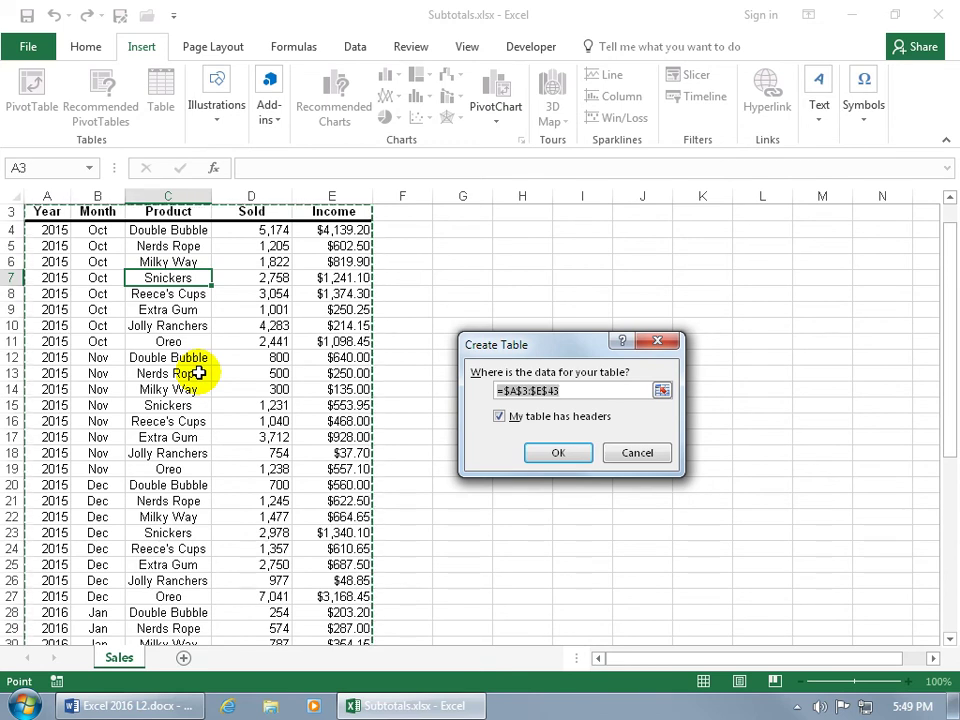
pyautogui.click(558, 452)
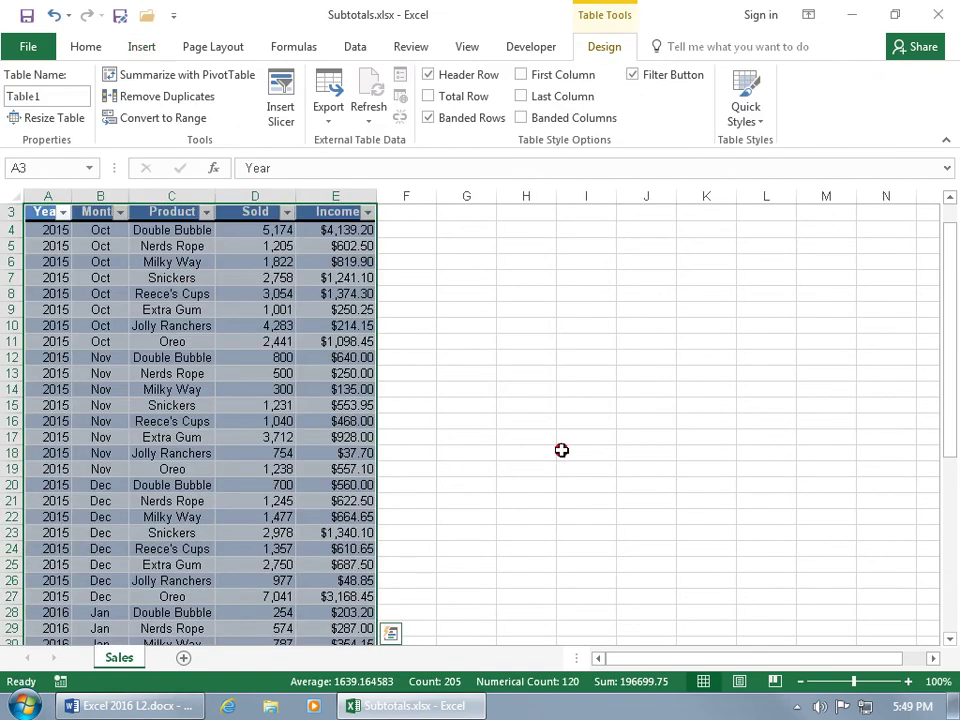
pyautogui.click(355, 50)
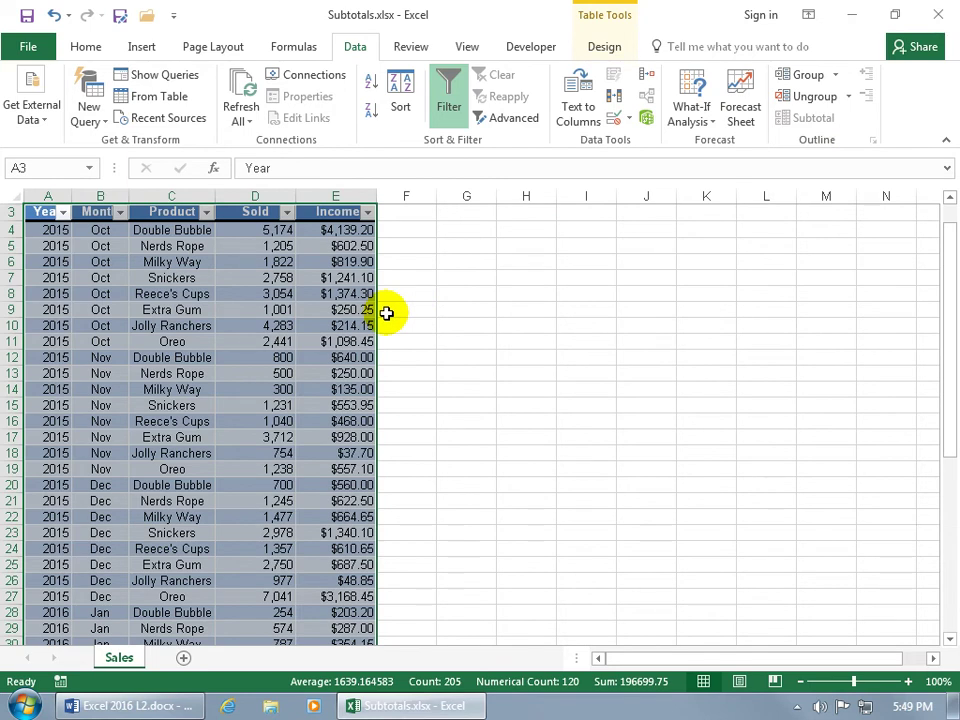
pyautogui.click(53, 15)
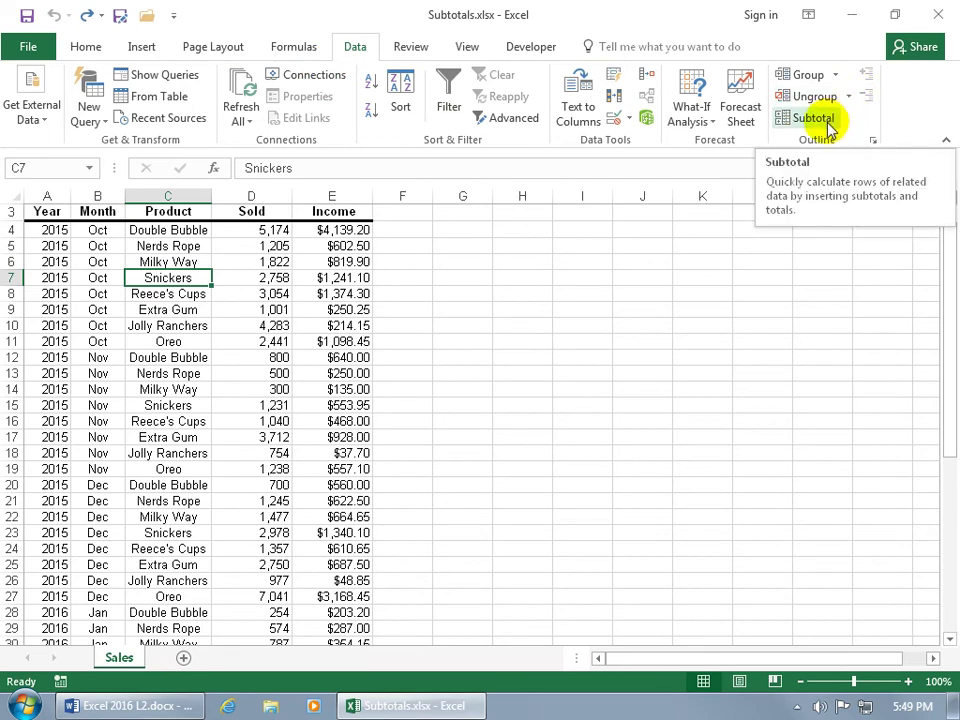
pyautogui.scroll(-5, 510, 275)
pyautogui.scroll(-3, 510, 275)
# Enter =SUBTOTAL(9,E4:E43) in E44 to total Income at $33,138.
pyautogui.click(350, 482)
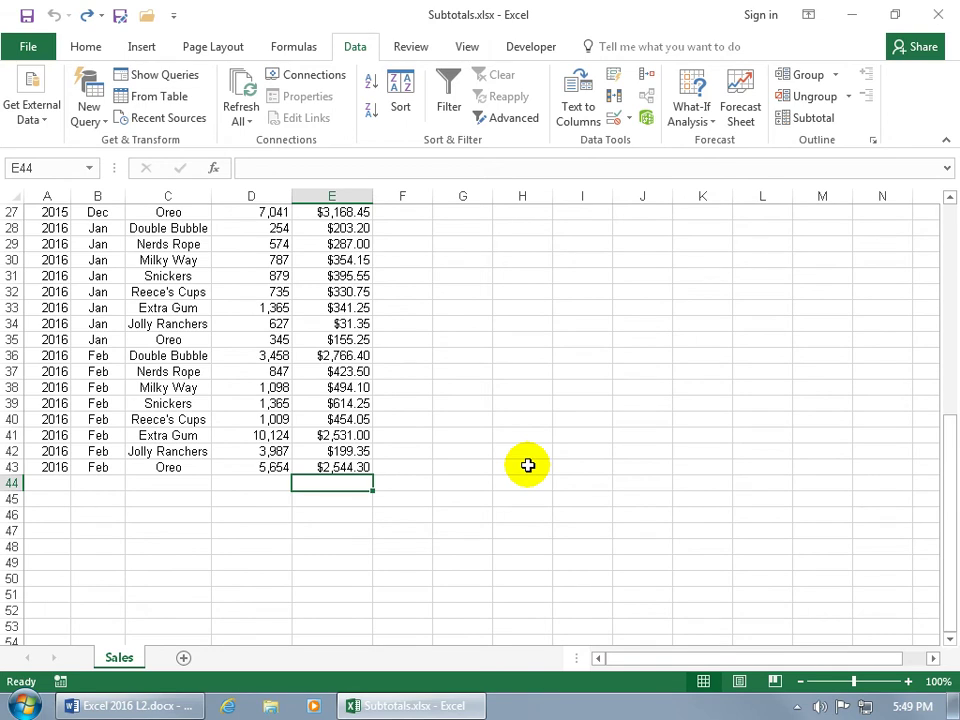
pyautogui.write('=sub')
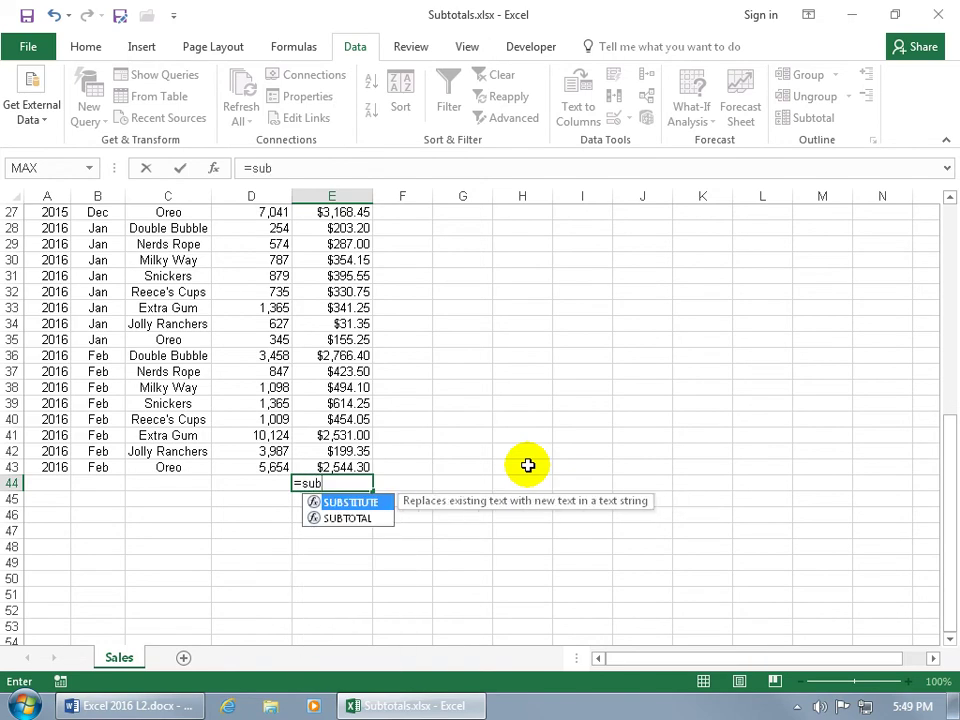
pyautogui.press('Down')
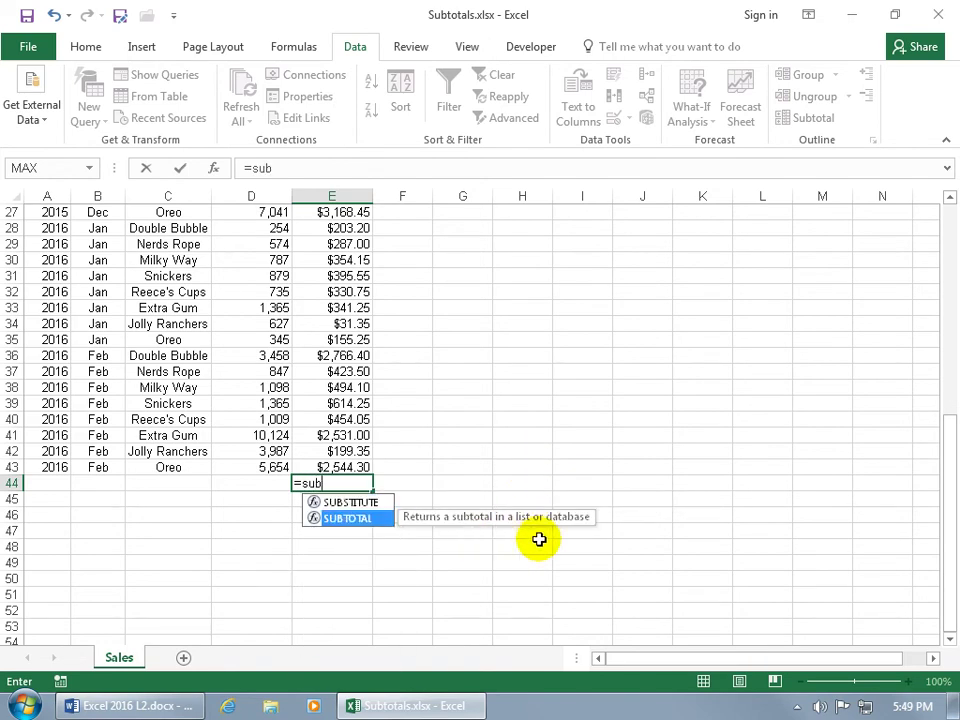
pyautogui.press('Tab')
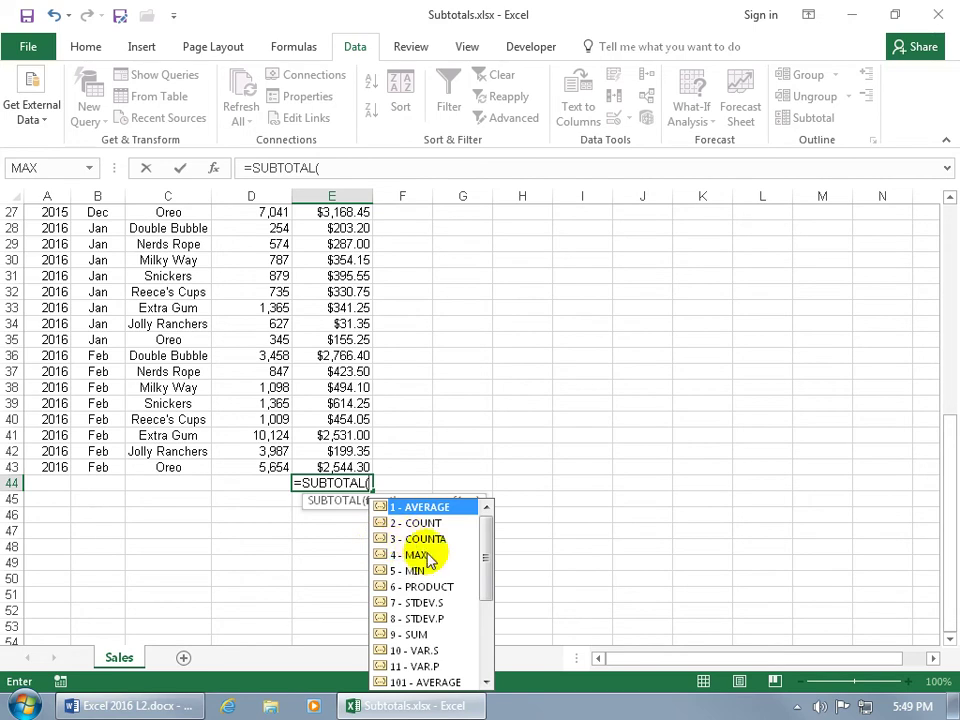
pyautogui.click(403, 635)
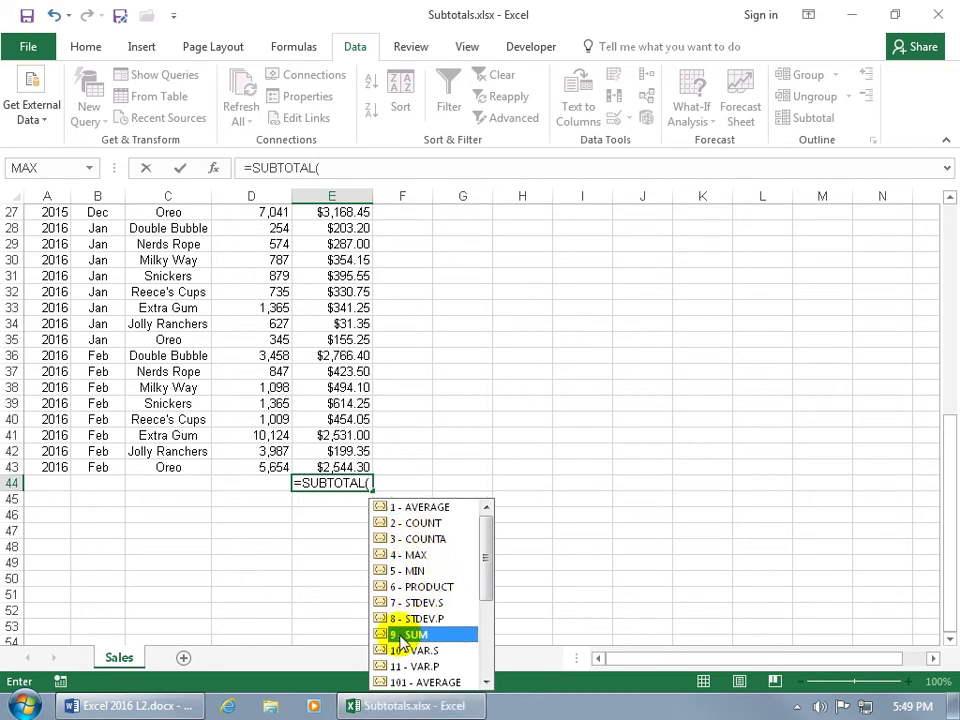
pyautogui.doubleClick(403, 635)
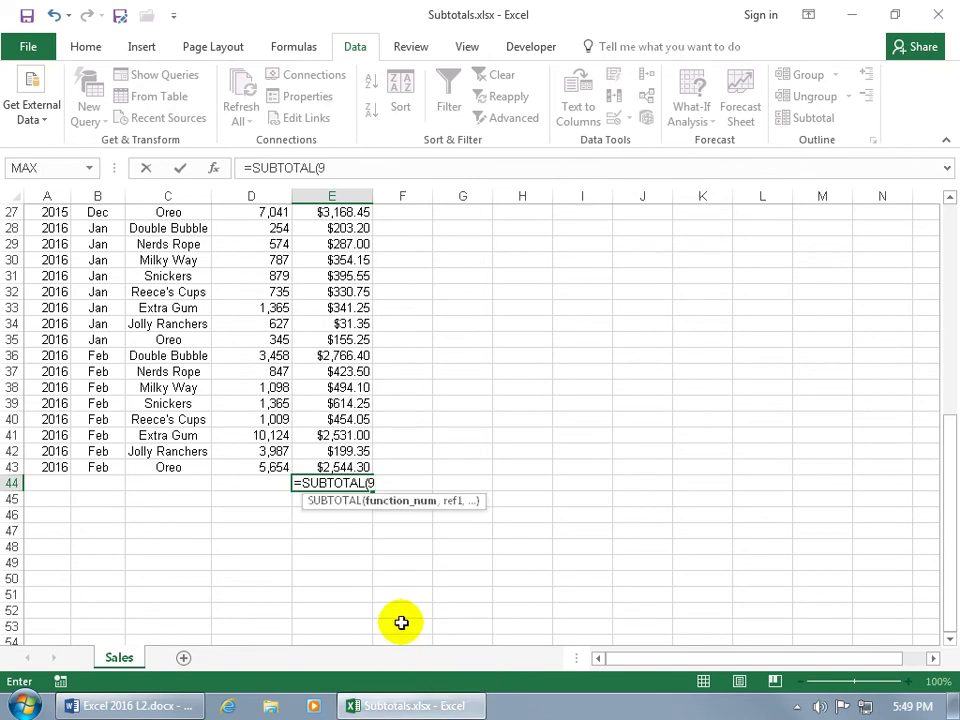
pyautogui.write(',')
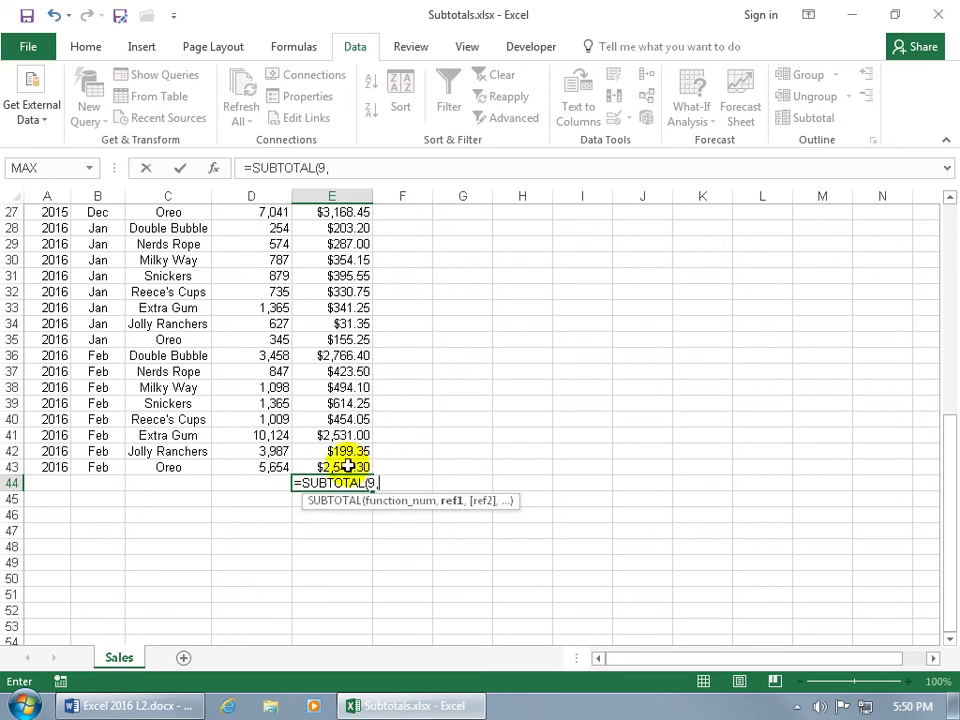
pyautogui.moveTo(347, 466)
pyautogui.mouseDown()
pyautogui.moveTo(347, 103)
pyautogui.moveTo(343, 251)
pyautogui.mouseUp()
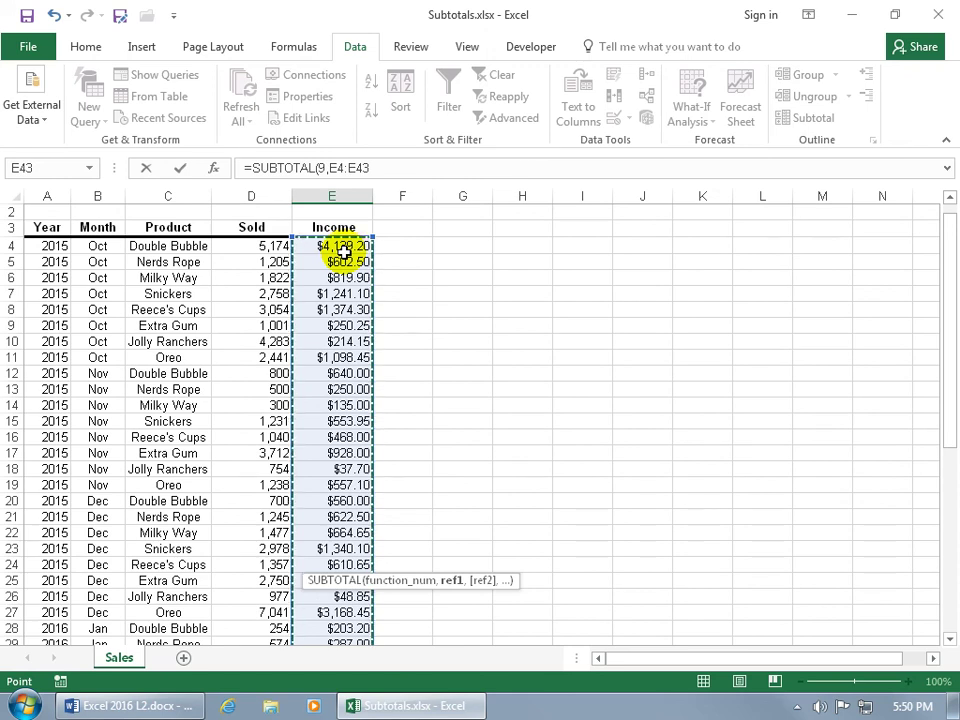
pyautogui.press('Return')
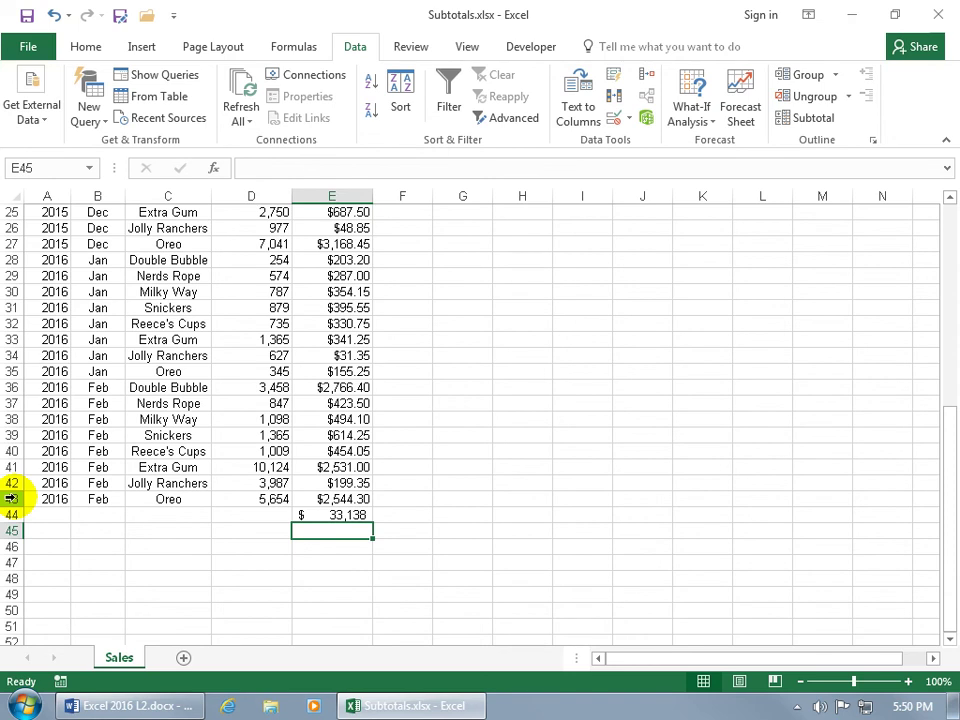
pyautogui.moveTo(12, 482)
pyautogui.mouseDown()
pyautogui.moveTo(14, 159)
pyautogui.moveTo(12, 262)
pyautogui.mouseUp()
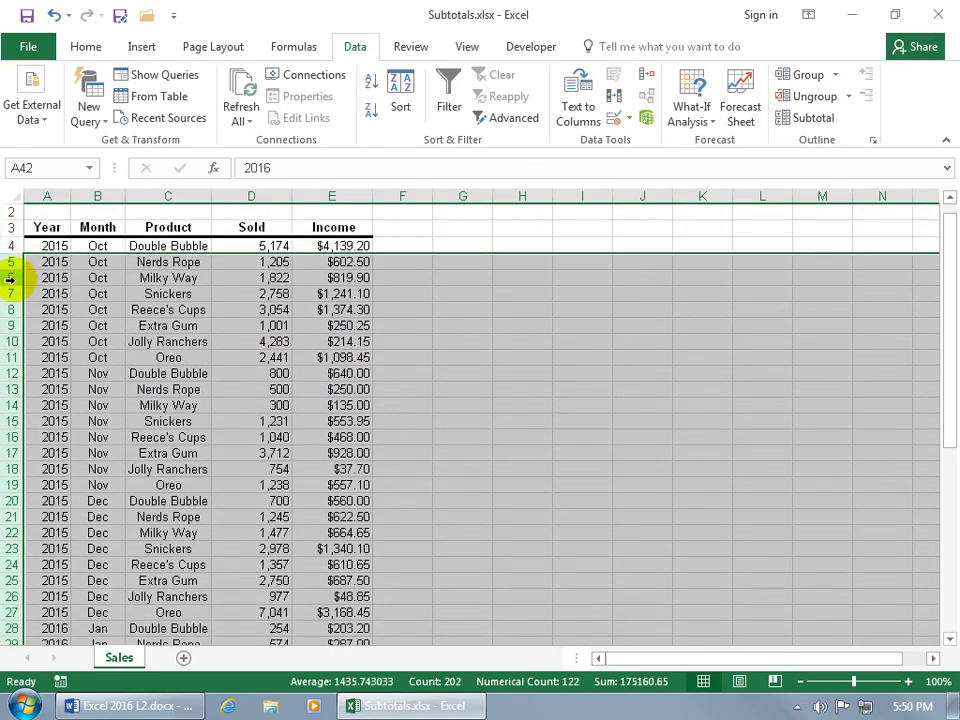
pyautogui.rightClick(16, 284)
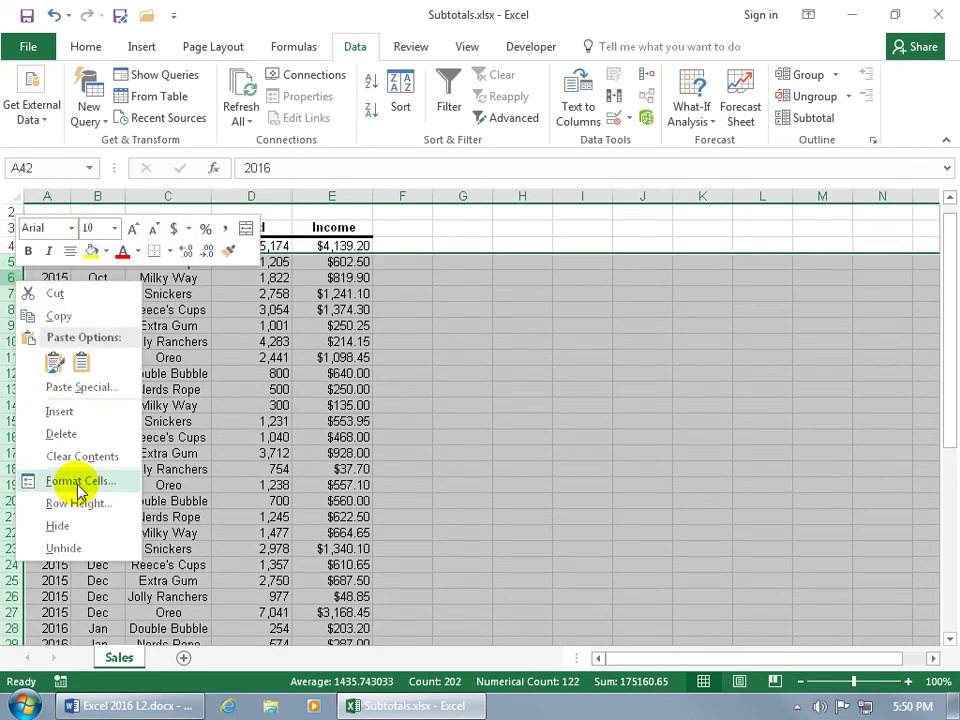
pyautogui.click(78, 525)
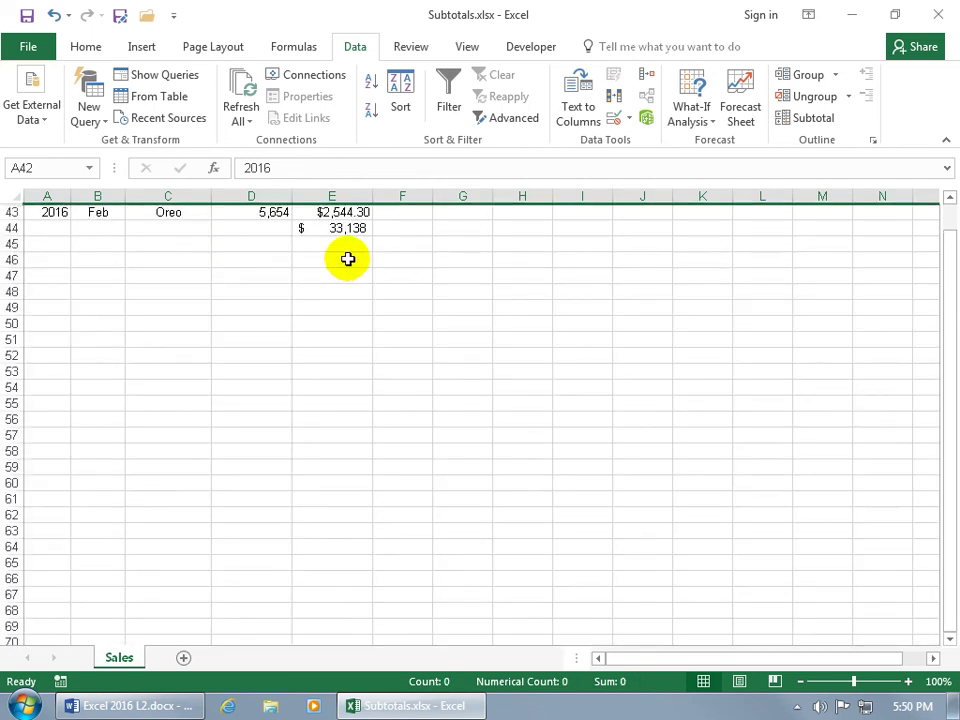
pyautogui.scroll(2, 386, 285)
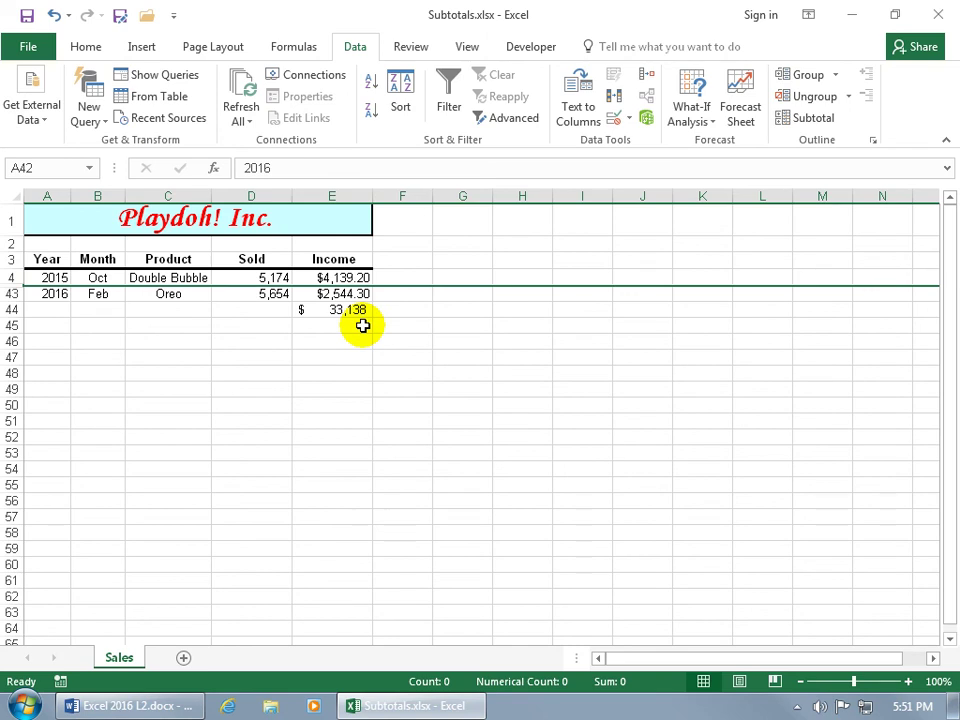
pyautogui.click(9, 277)
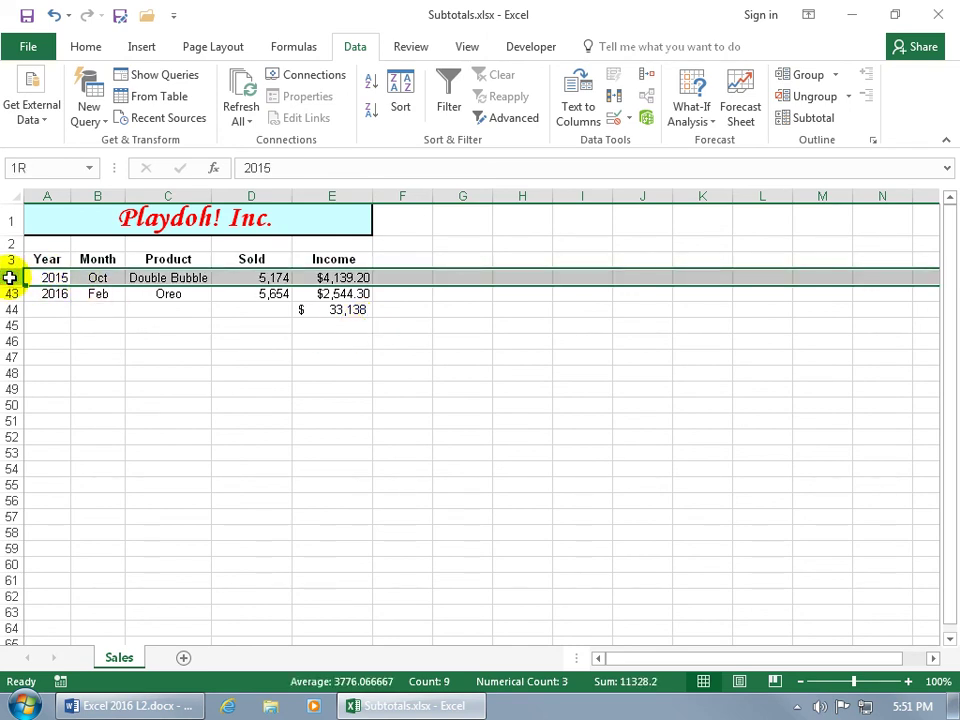
pyautogui.moveTo(9, 277); pyautogui.dragTo(9, 293)
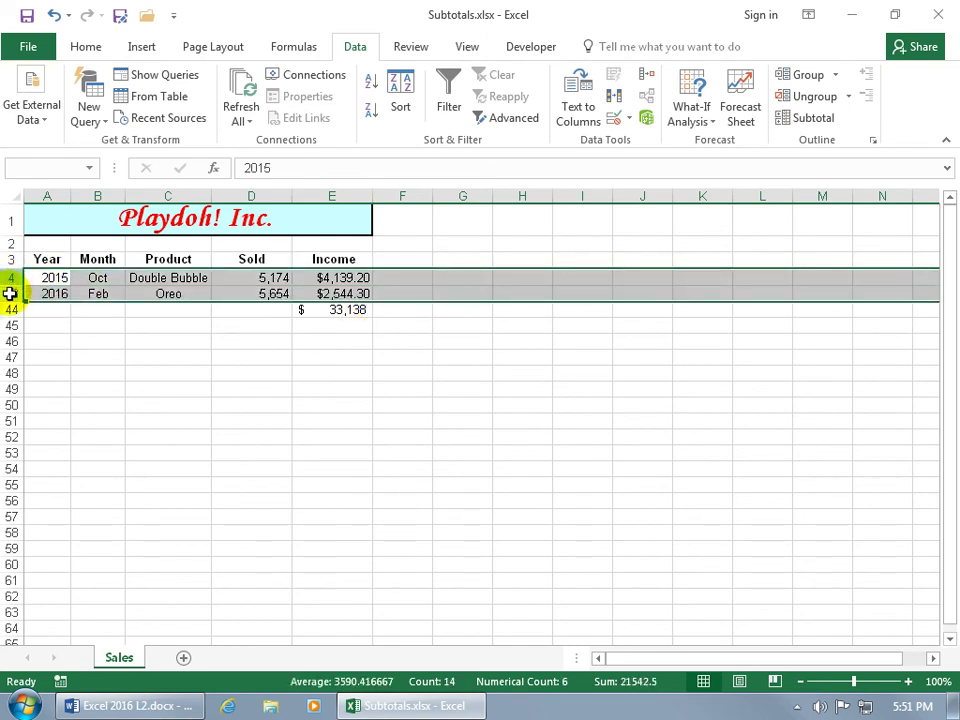
pyautogui.rightClick(10, 295)
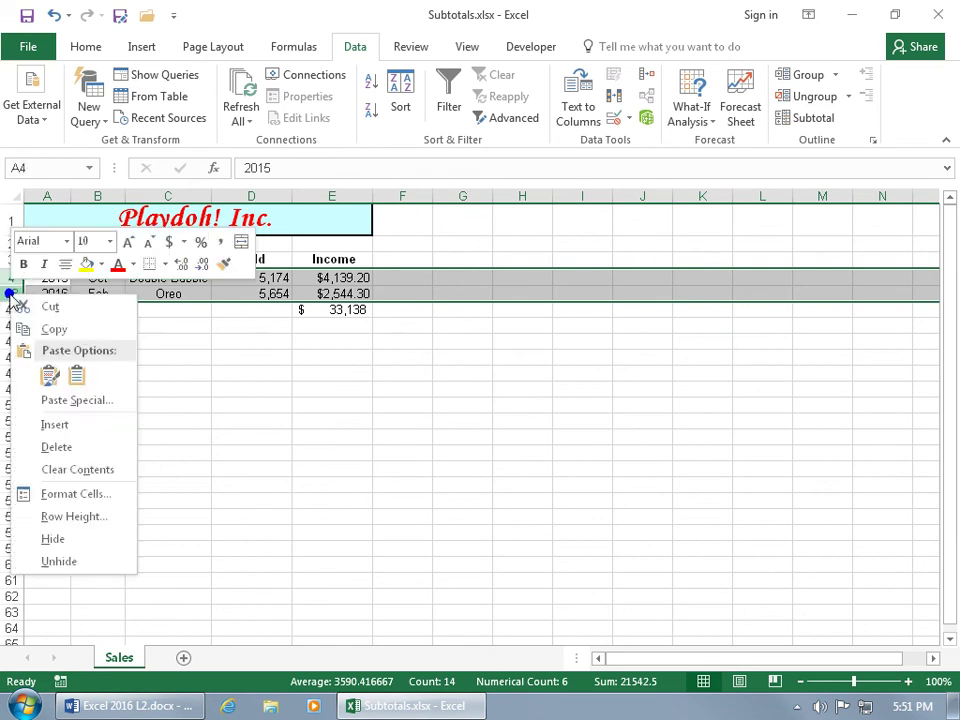
pyautogui.click(55, 561)
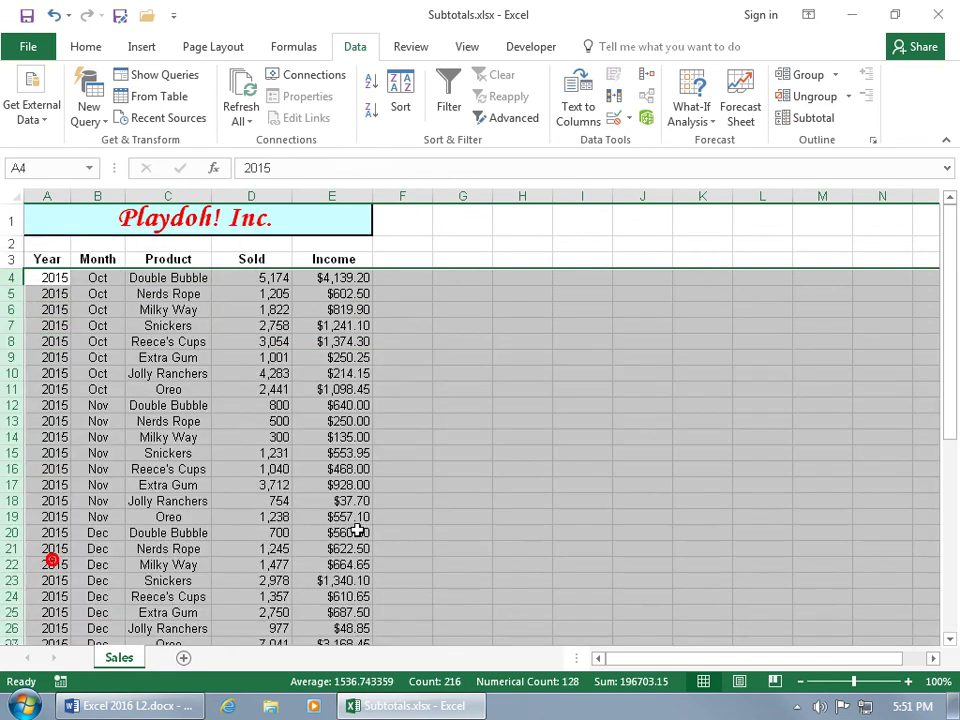
pyautogui.scroll(-4, 415, 523)
pyautogui.scroll(-4, 418, 521)
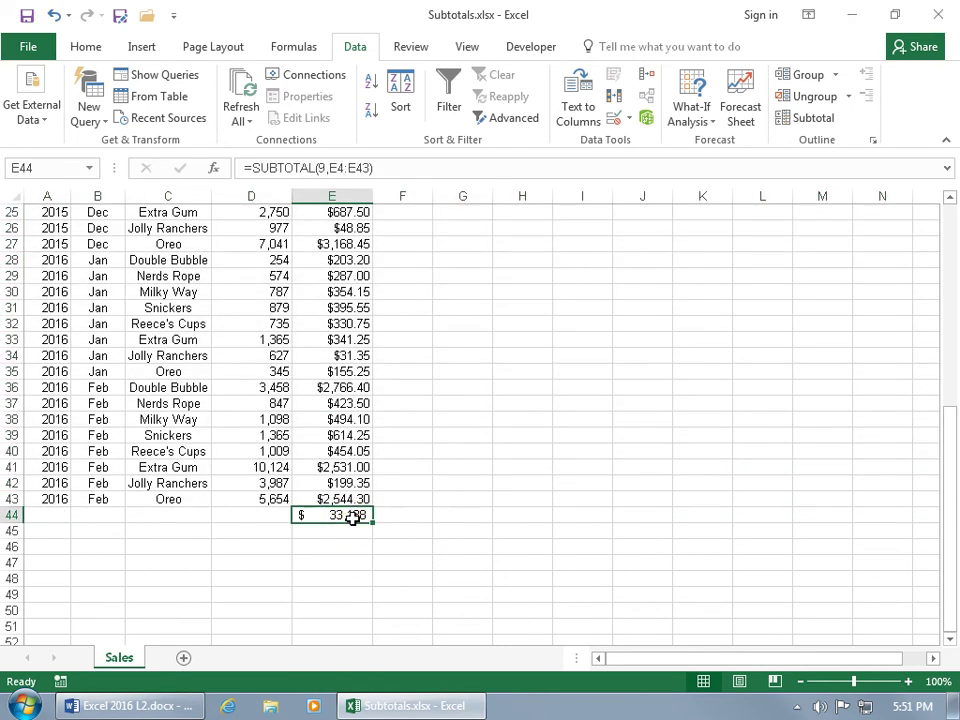